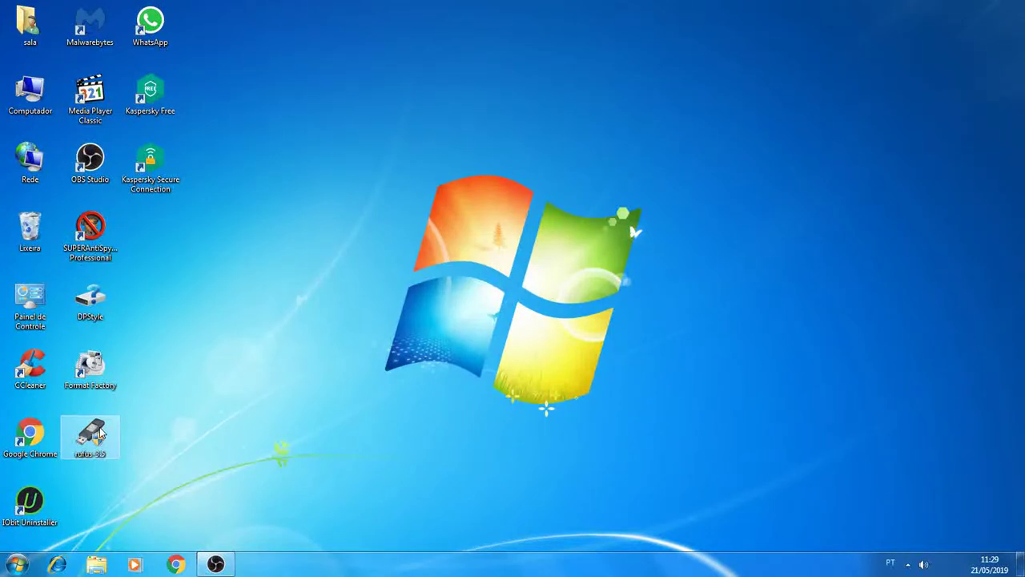
- In Rufus 3.5, load the Win7_Pro_SP1_BrazilianPortuguese_x64 image from the S.O folder and set the partition scheme to MBR
double_click(100, 433)
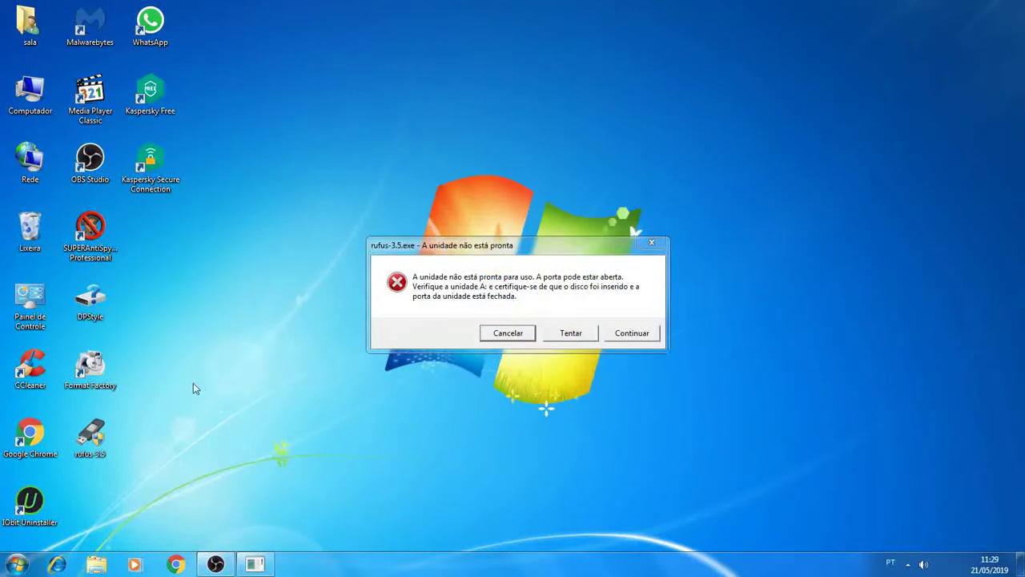
click(631, 334)
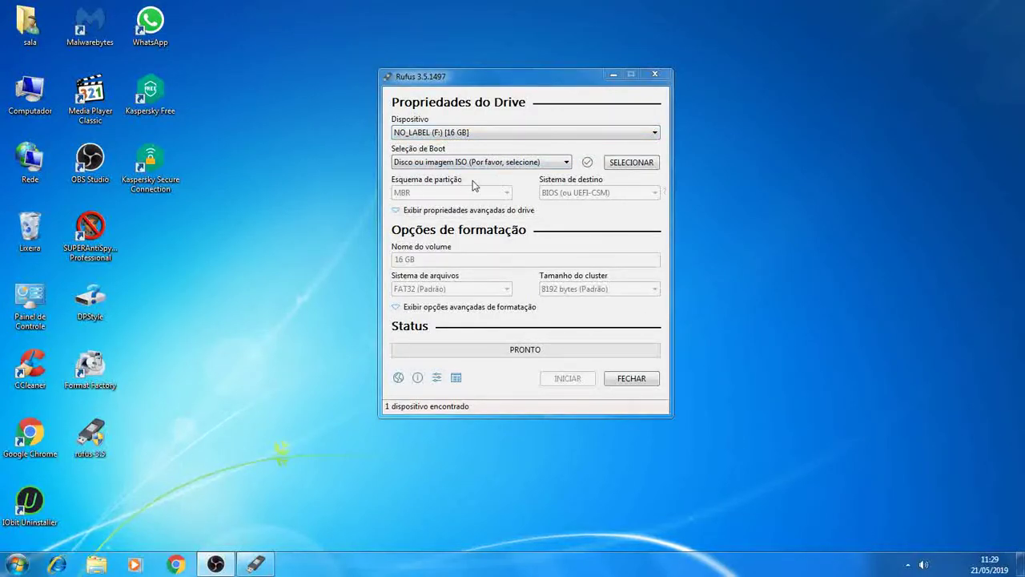
click(631, 162)
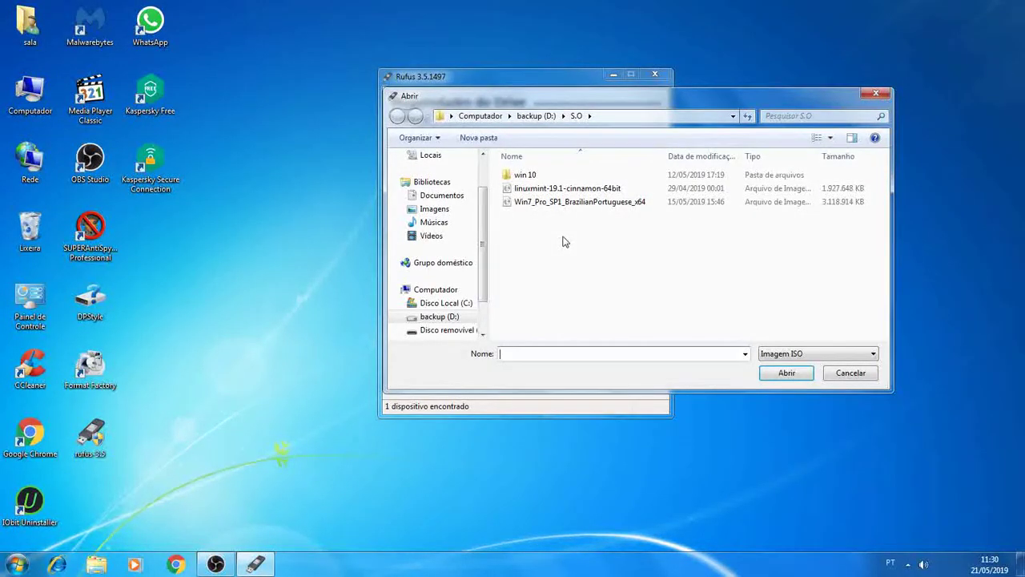
click(558, 205)
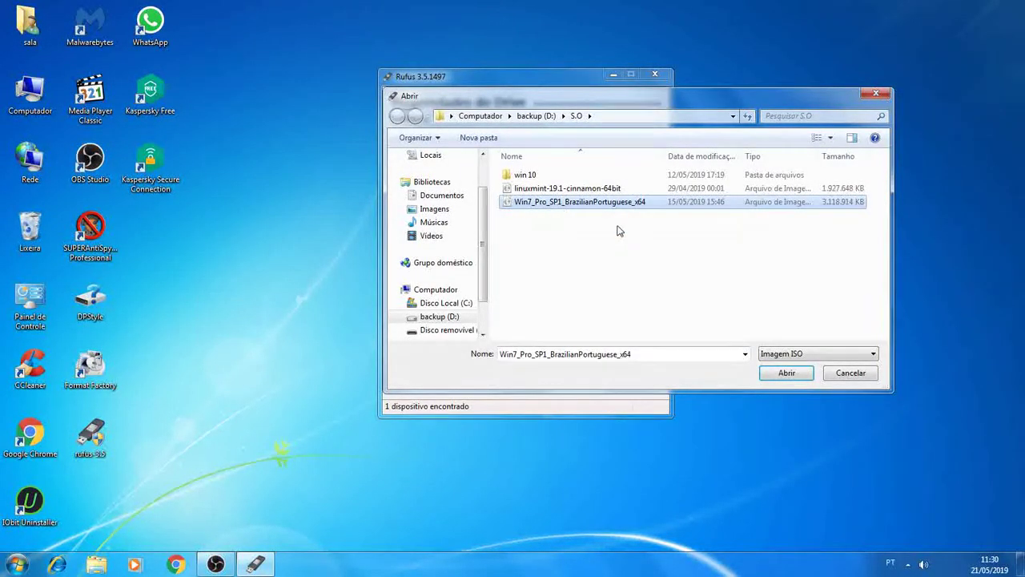
click(788, 372)
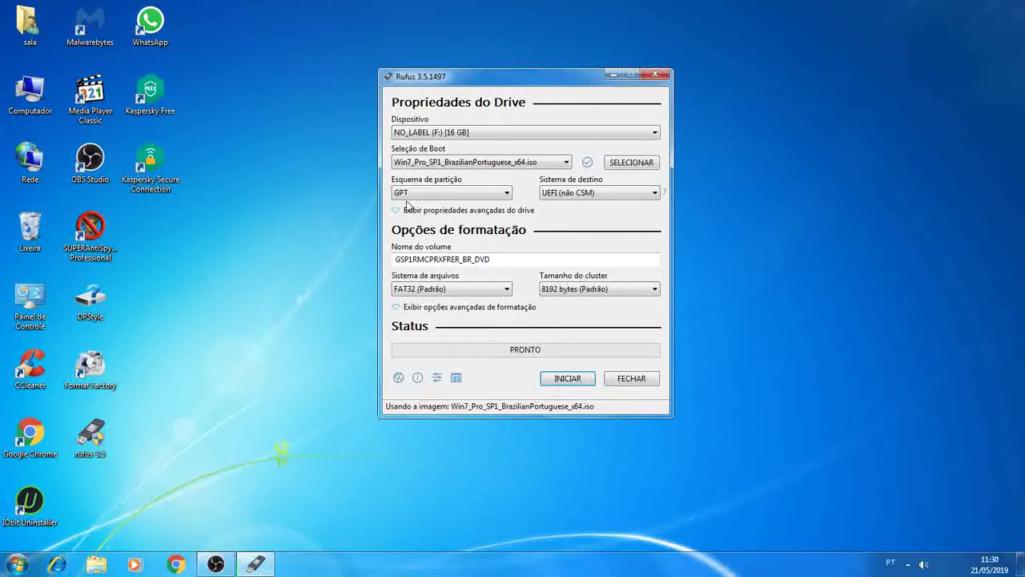
click(506, 193)
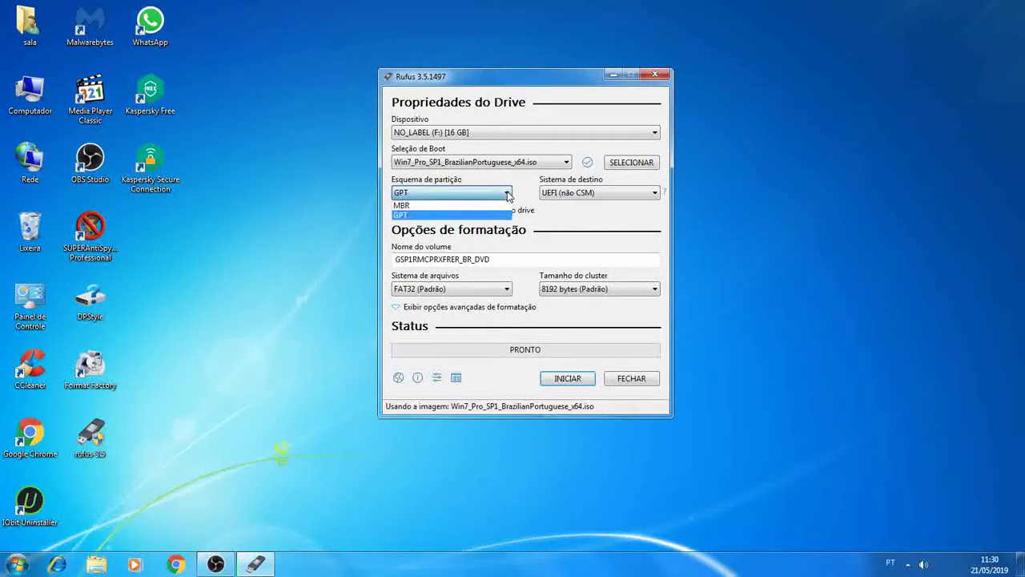
click(435, 206)
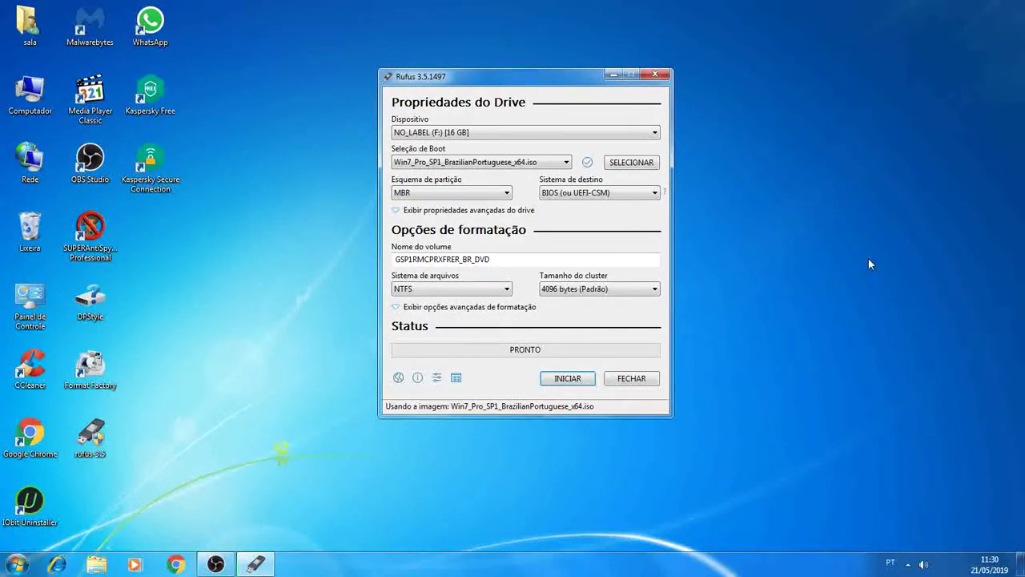
- Check the partition style of the connected disks with DPStyle, allowing it to run, and close it
double_click(111, 305)
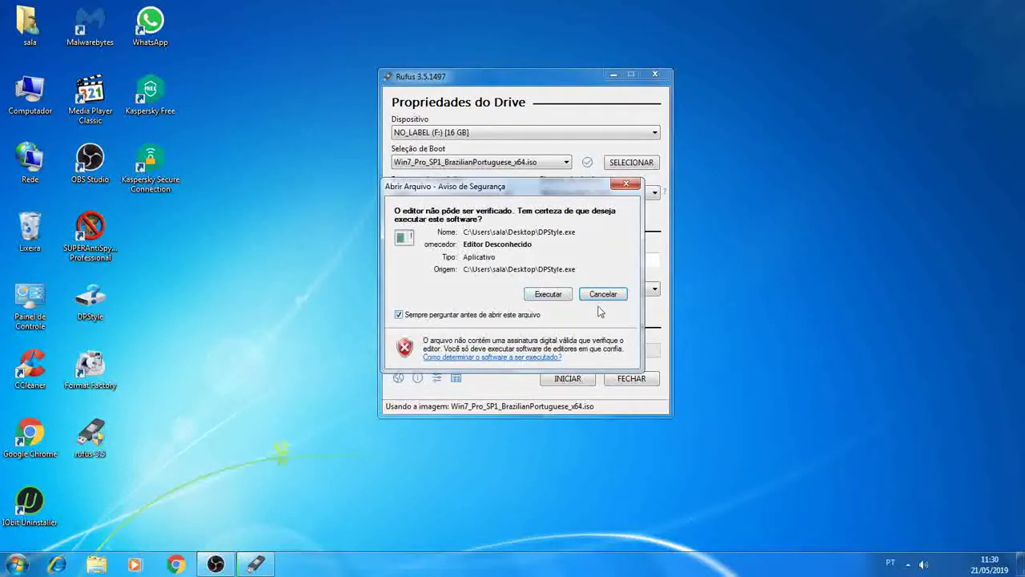
click(538, 295)
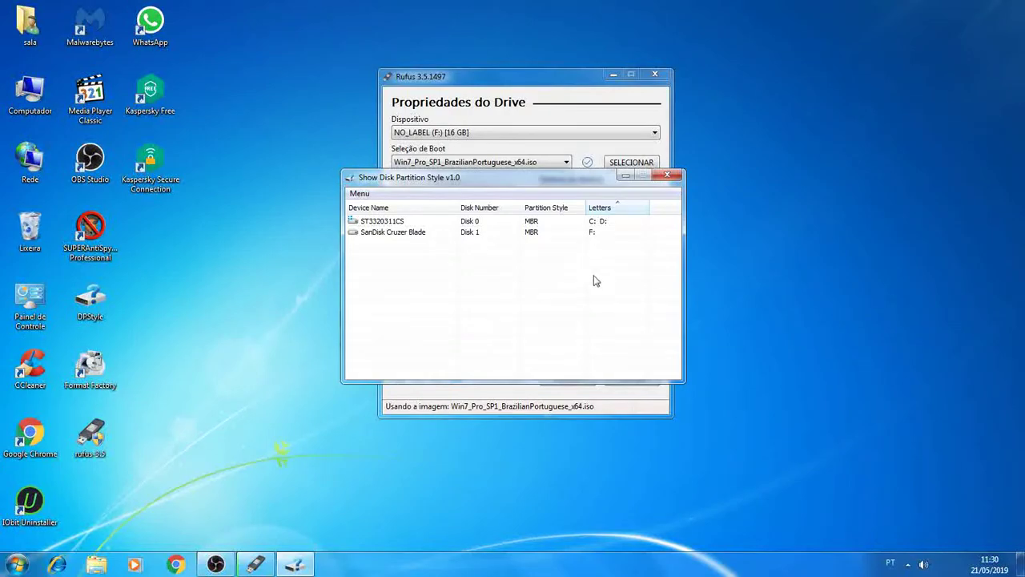
click(668, 177)
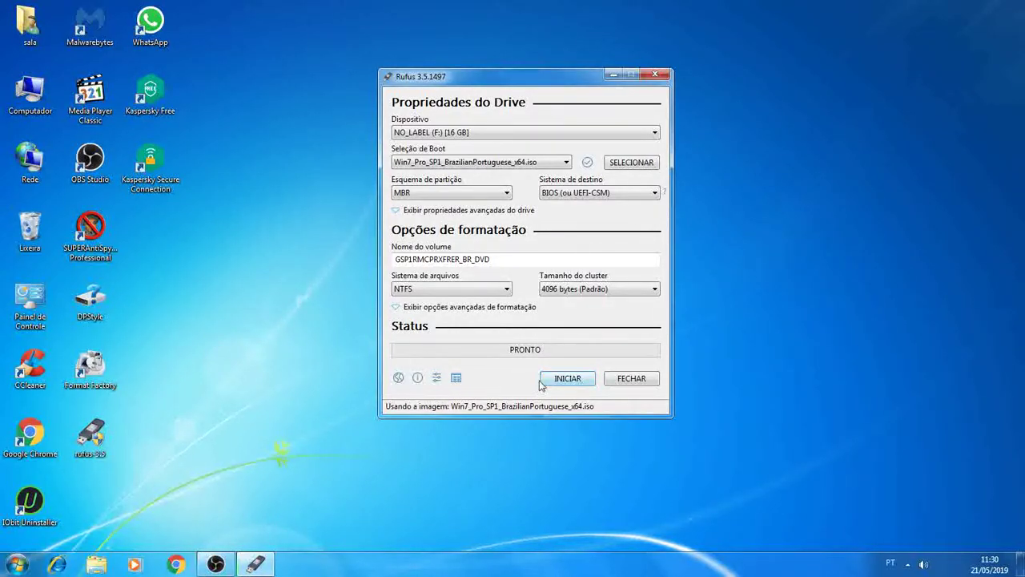
- Start writing the Windows 7 image to the F: USB drive, accepting the data erasure, and cancel the operation
click(564, 378)
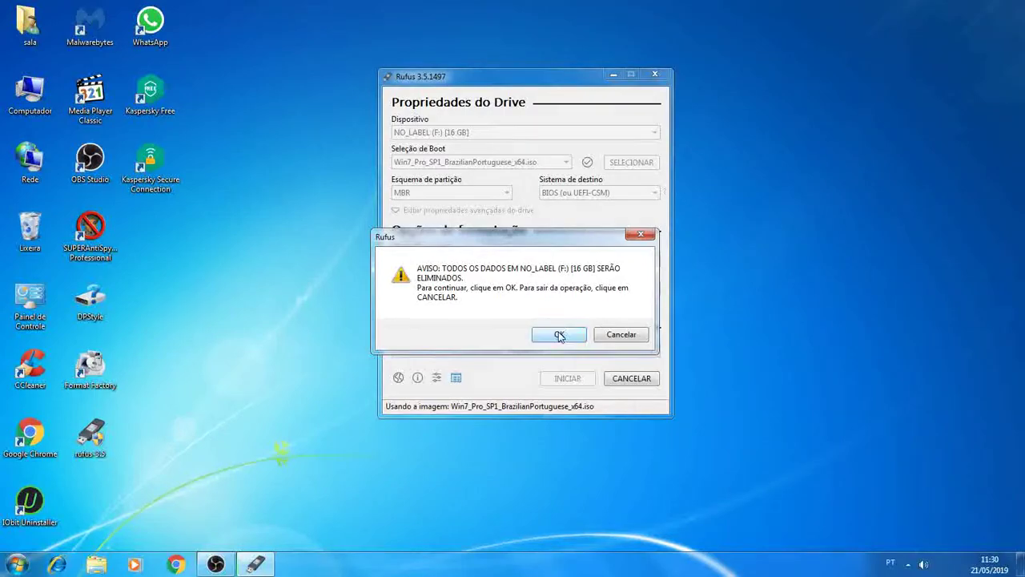
click(584, 335)
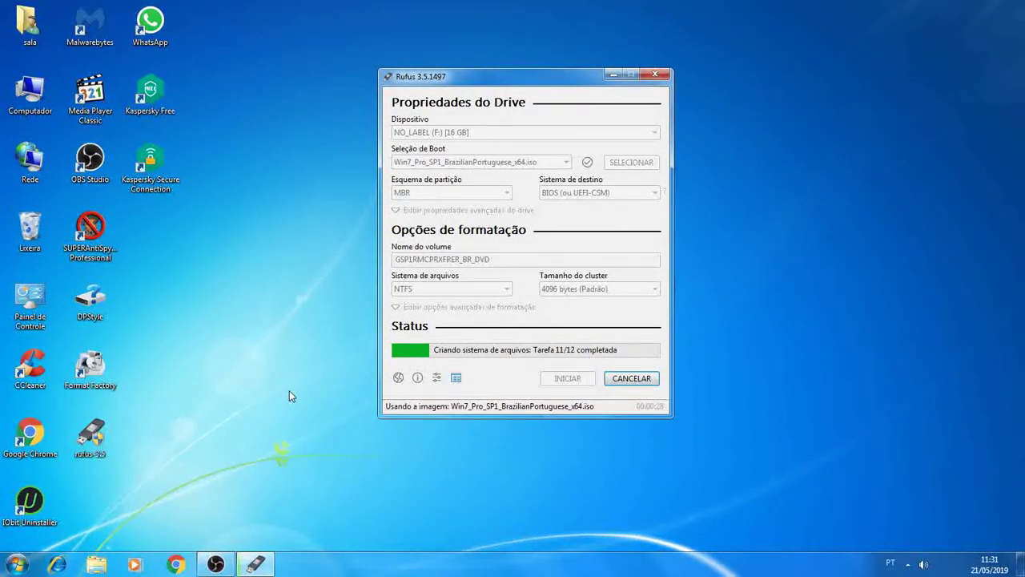
click(637, 379)
click(564, 329)
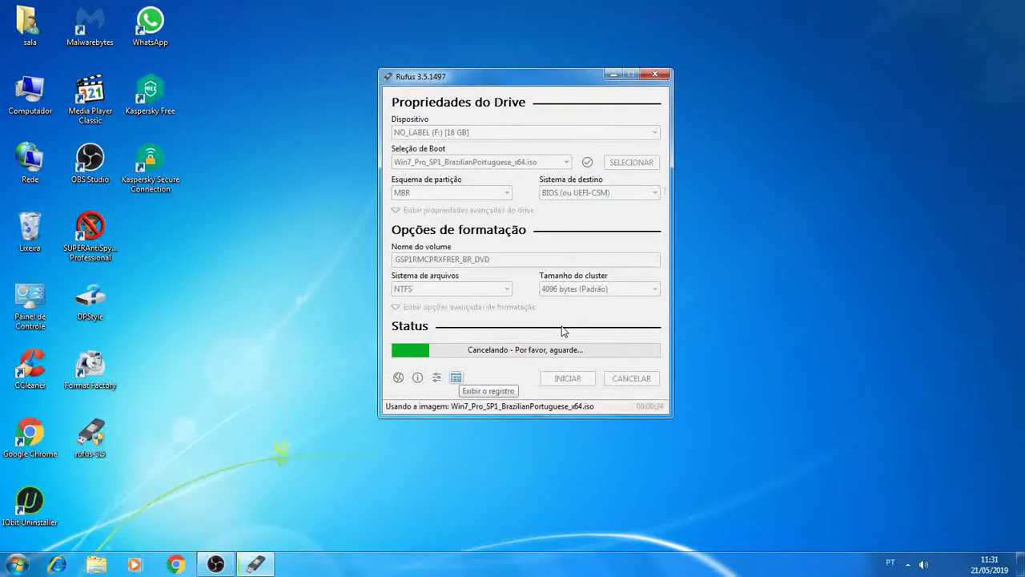
- Start a quick format of the removable drive F: as NTFS, accepting the erasure of its data
double_click(44, 108)
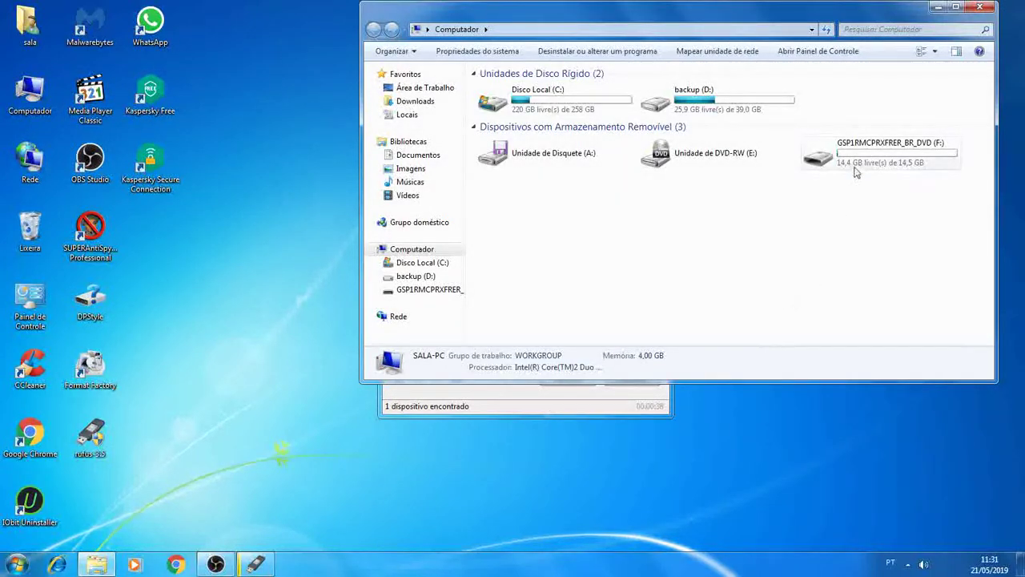
click(855, 170)
right_click(857, 162)
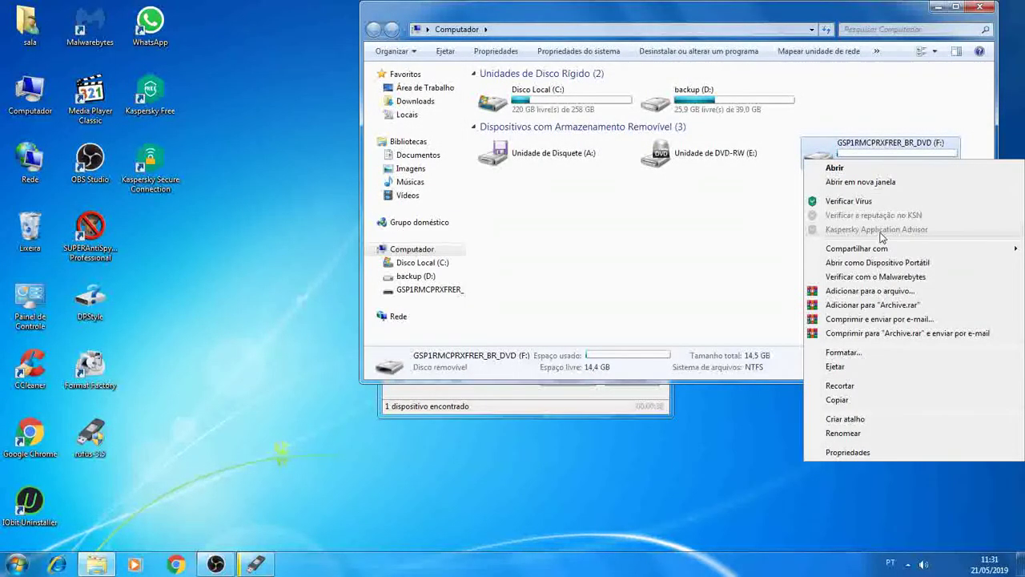
click(873, 353)
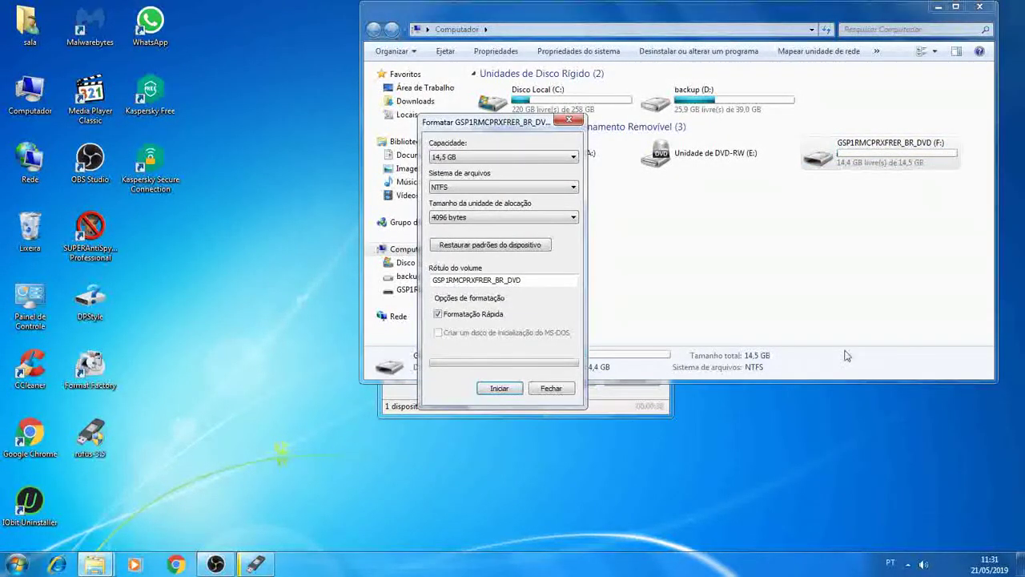
click(496, 389)
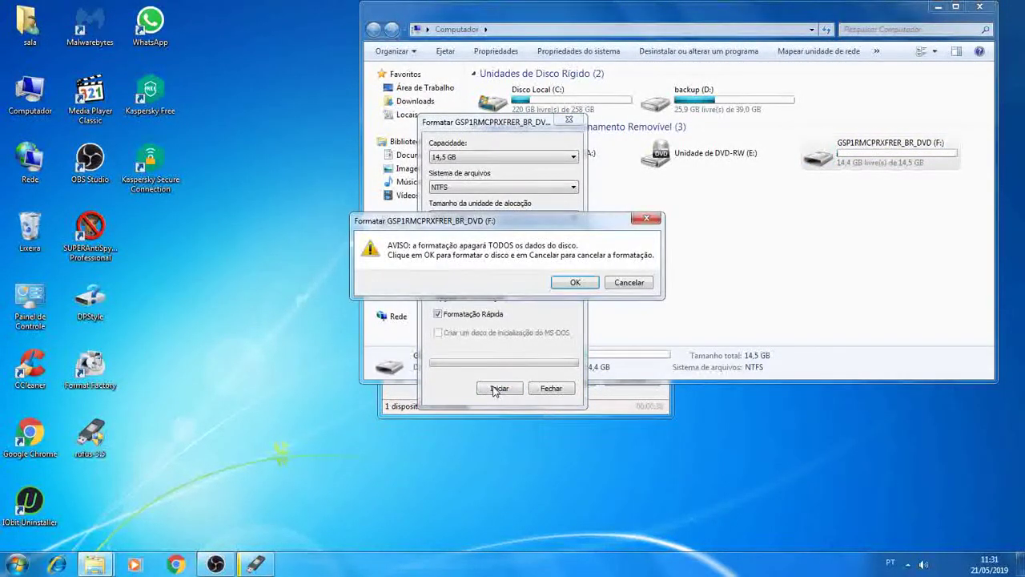
click(571, 282)
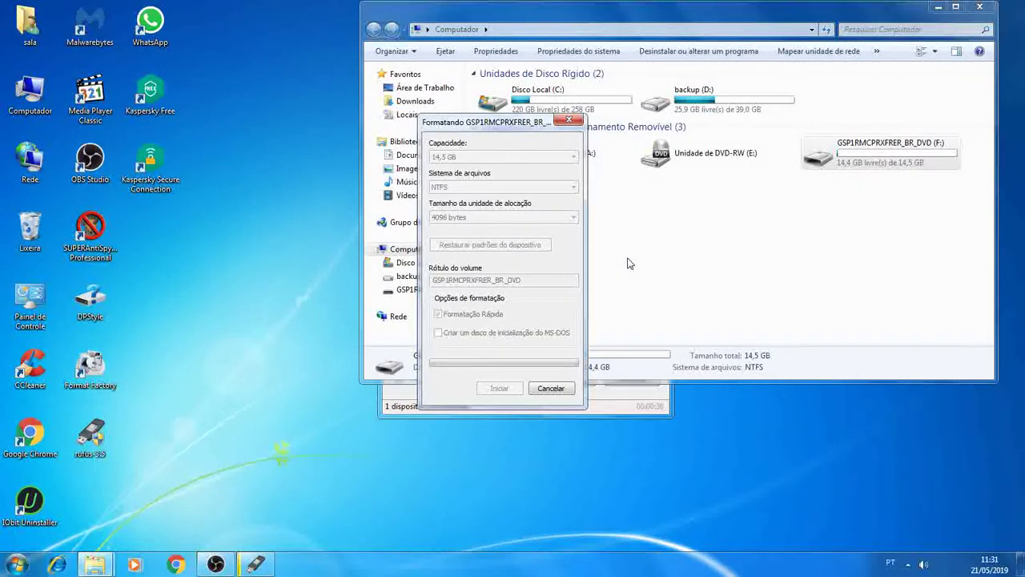
- Minimize the Computer window, dismiss the cancelled-operation notice and close Rufus
click(888, 227)
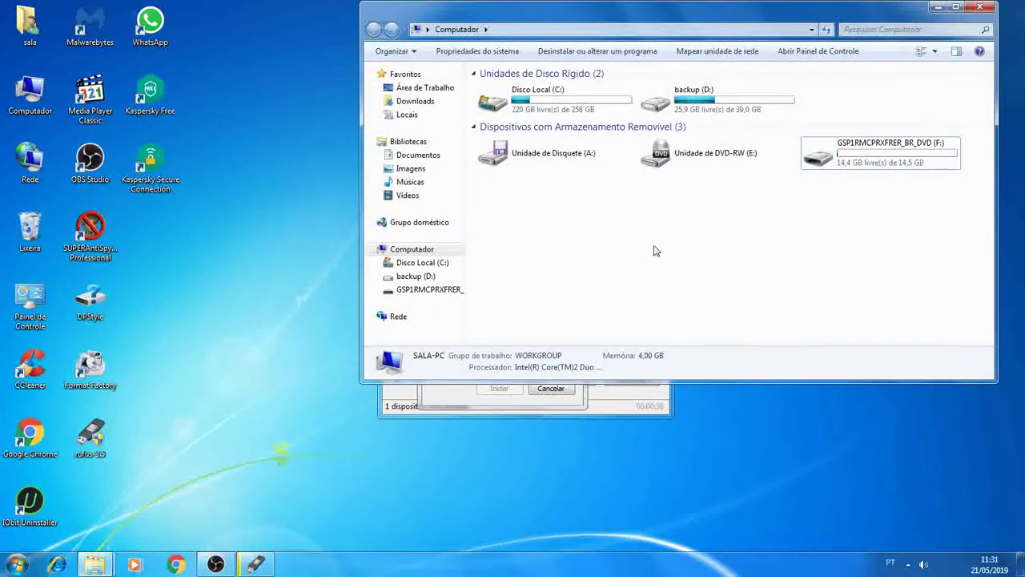
click(938, 8)
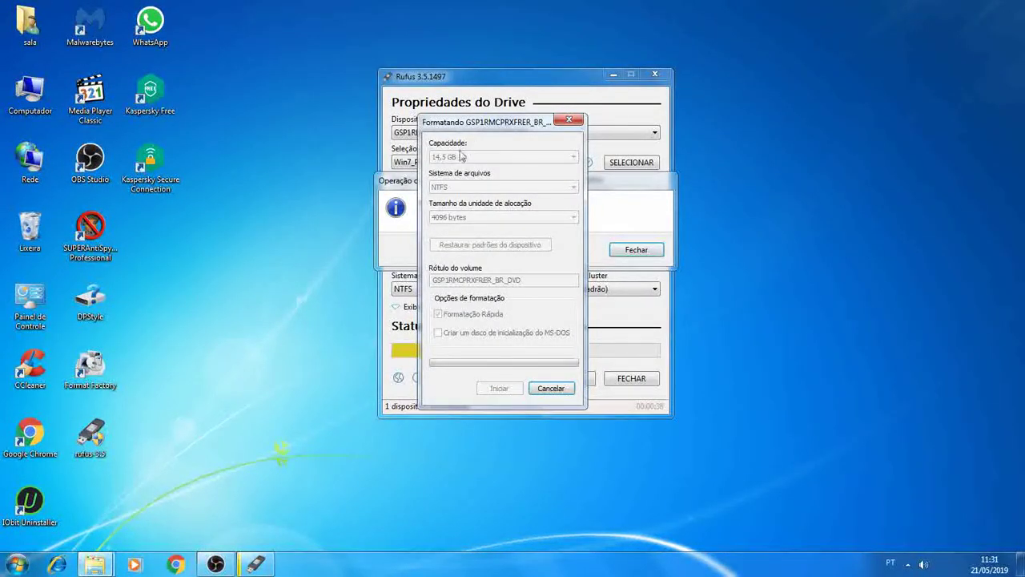
click(640, 251)
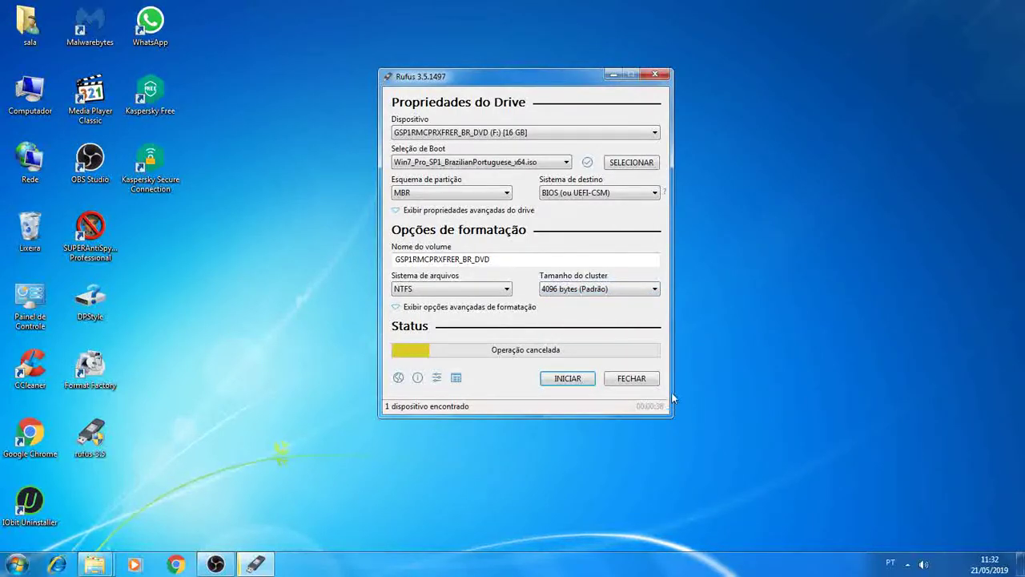
click(631, 379)
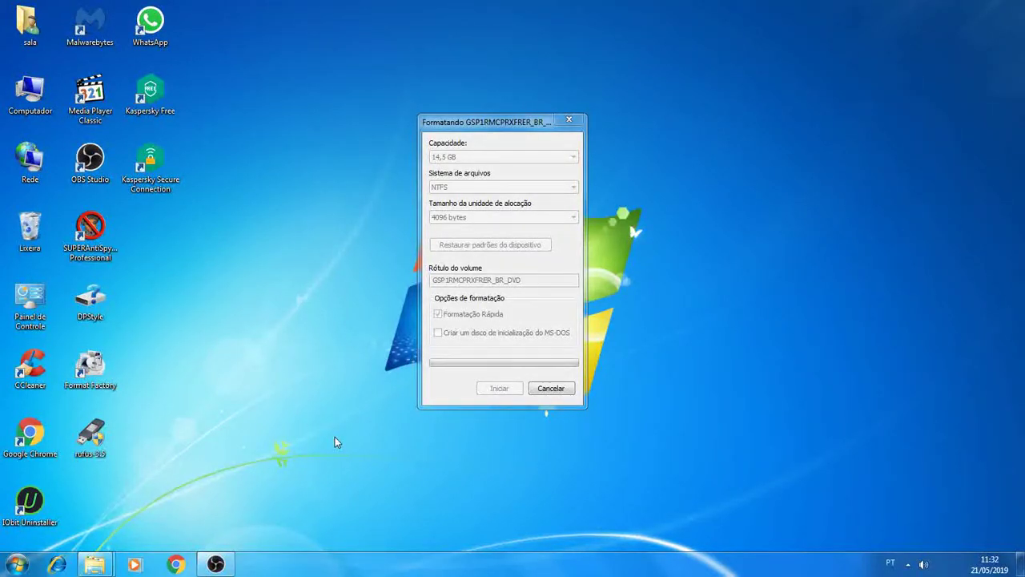
- Acknowledge the finished format and clear the volume label in the format settings of drive F:
mouse_move(95, 563)
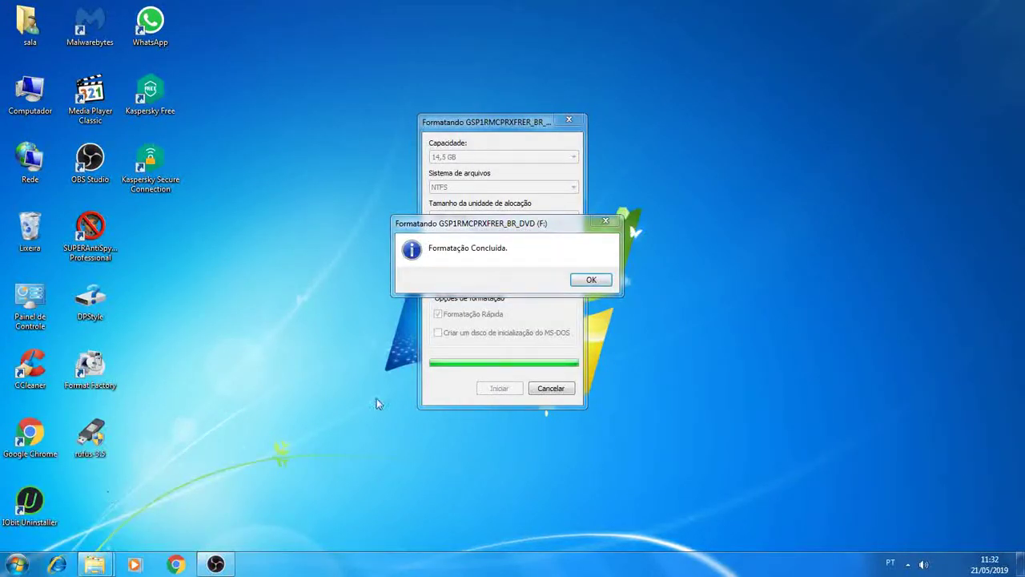
click(607, 279)
click(544, 280)
key(BackSpace)
key(BackSpace)
key(BackSpace)
key(BackSpace)
key(BackSpace)
key(BackSpace)
key(BackSpace)
key(BackSpace)
key(BackSpace)
key(BackSpace)
key(BackSpace)
key(BackSpace)
key(BackSpace)
key(BackSpace)
key(BackSpace)
key(BackSpace)
key(BackSpace)
key(BackSpace)
key(BackSpace)
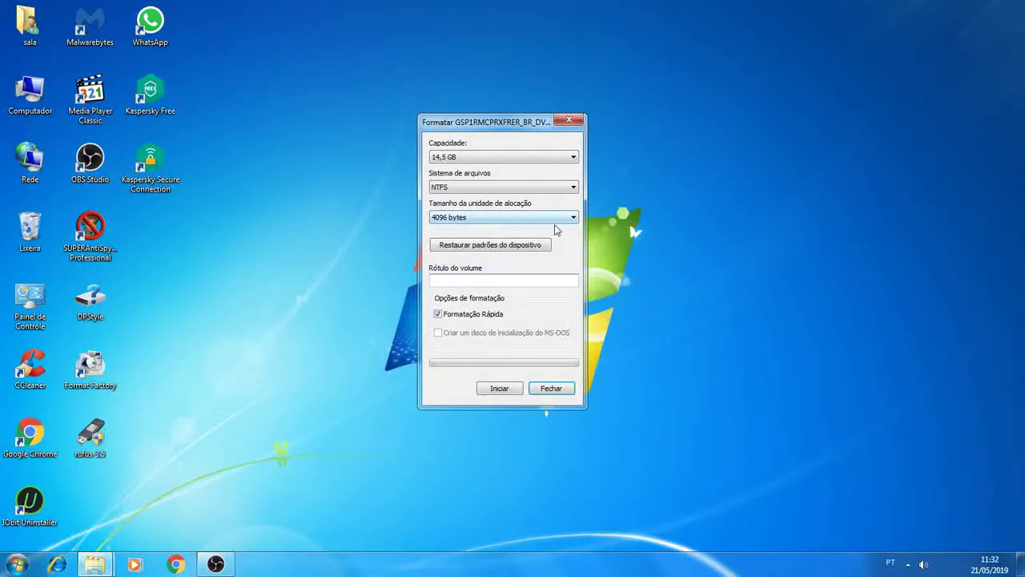
- Set the file system to FAT32 (Padrão) and start the quick format of drive F:, accepting the data erasure
click(574, 189)
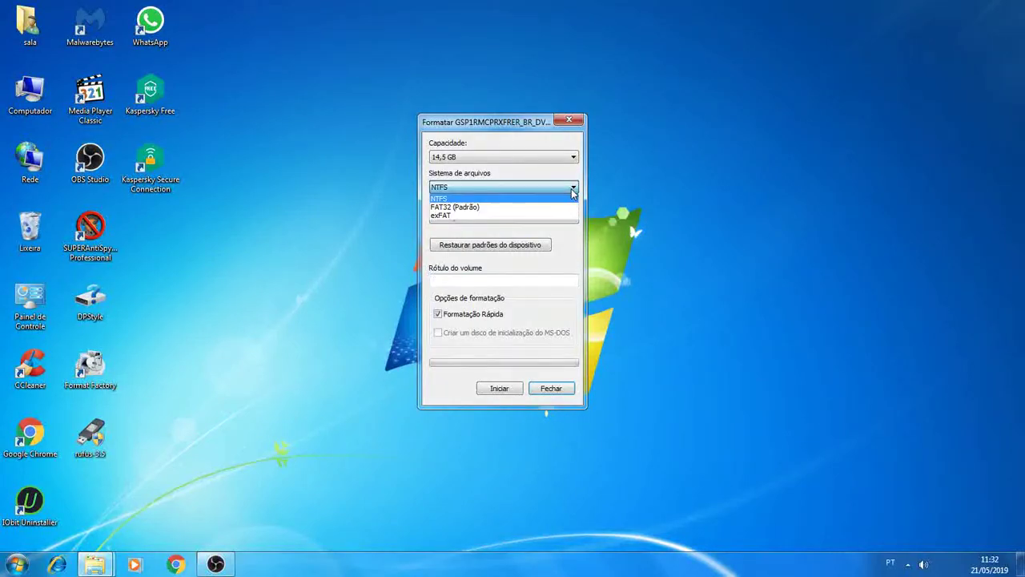
click(475, 206)
click(495, 387)
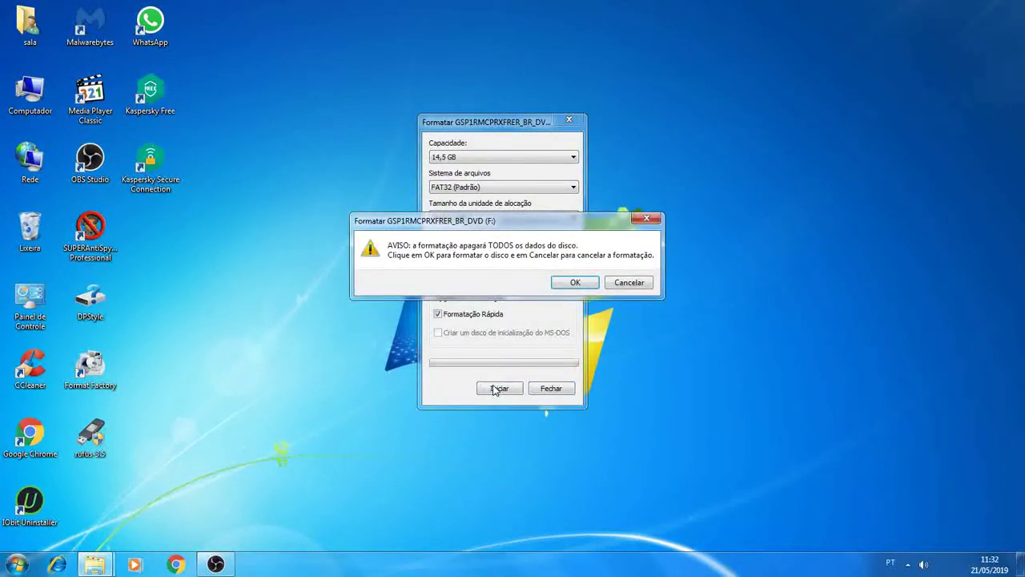
click(575, 283)
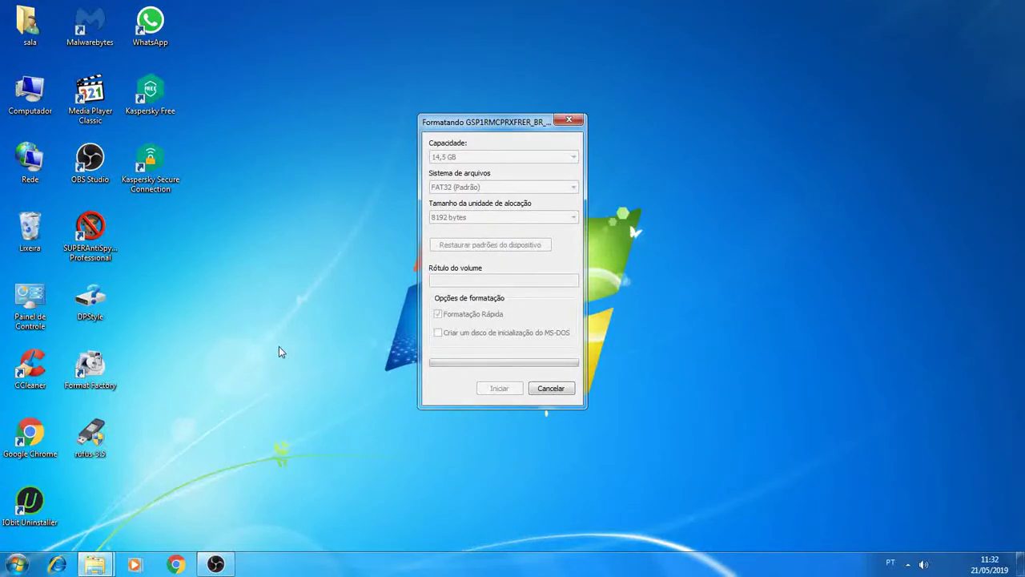
- Open the S.O folder on the backup (D:) drive to view the stored system images
double_click(32, 100)
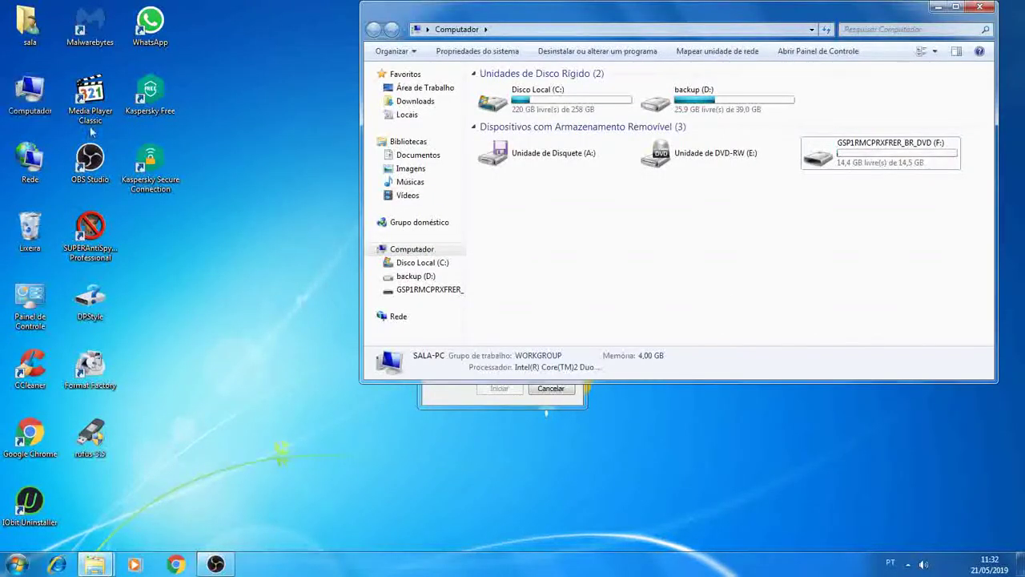
double_click(708, 102)
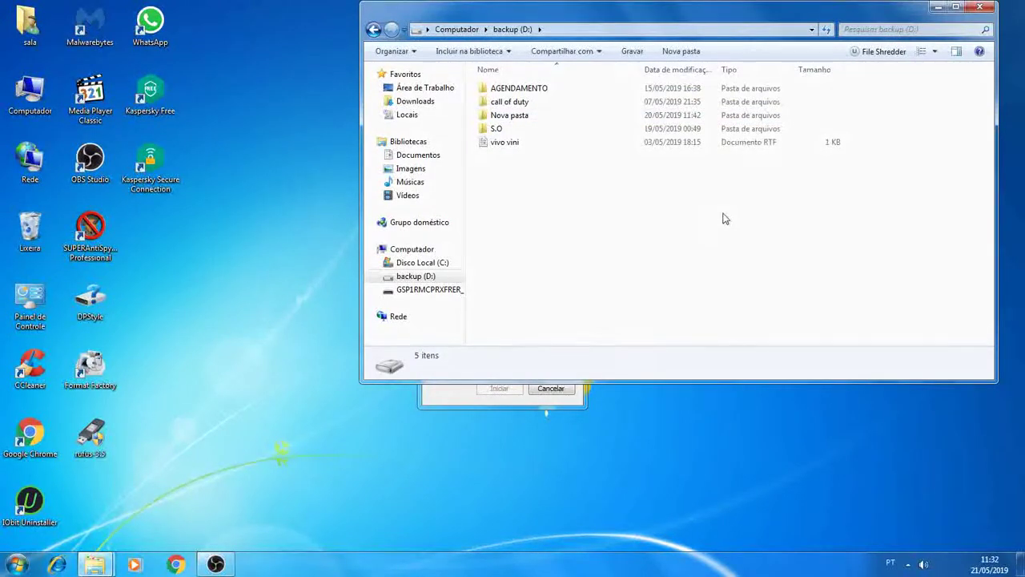
double_click(507, 130)
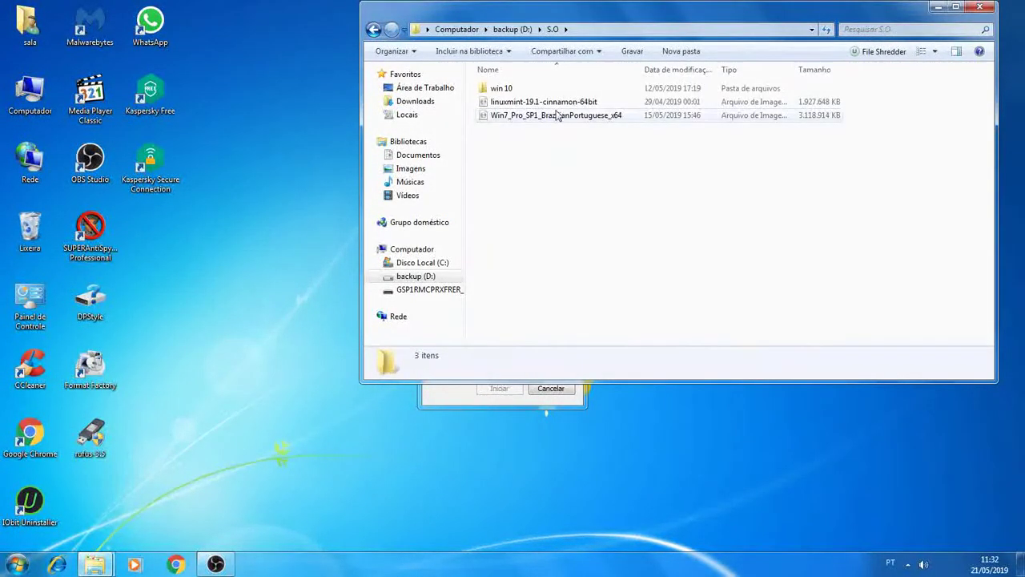
- Acknowledge the finished format, close the format dialog and minimize the S.O folder window
click(591, 279)
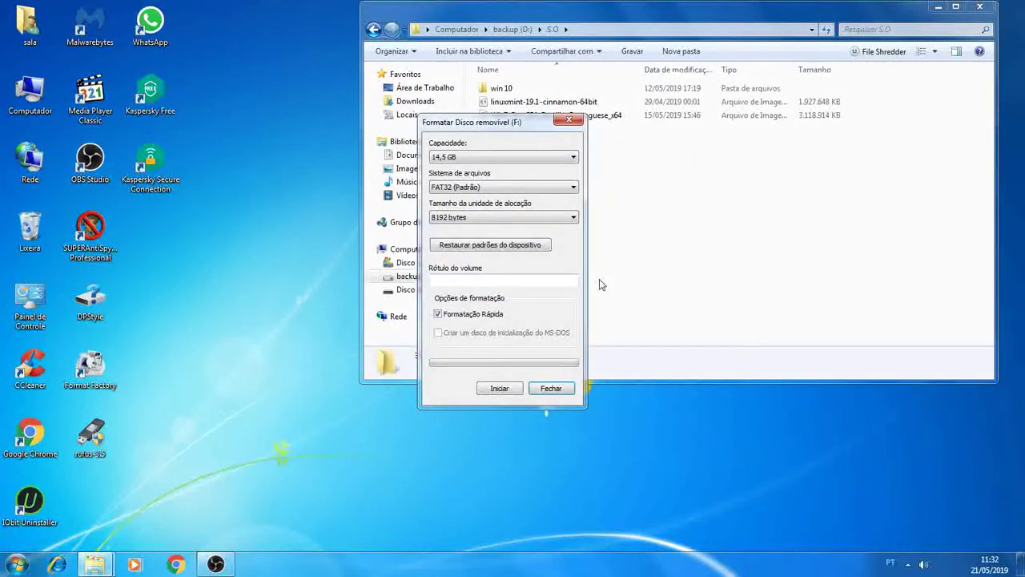
click(578, 121)
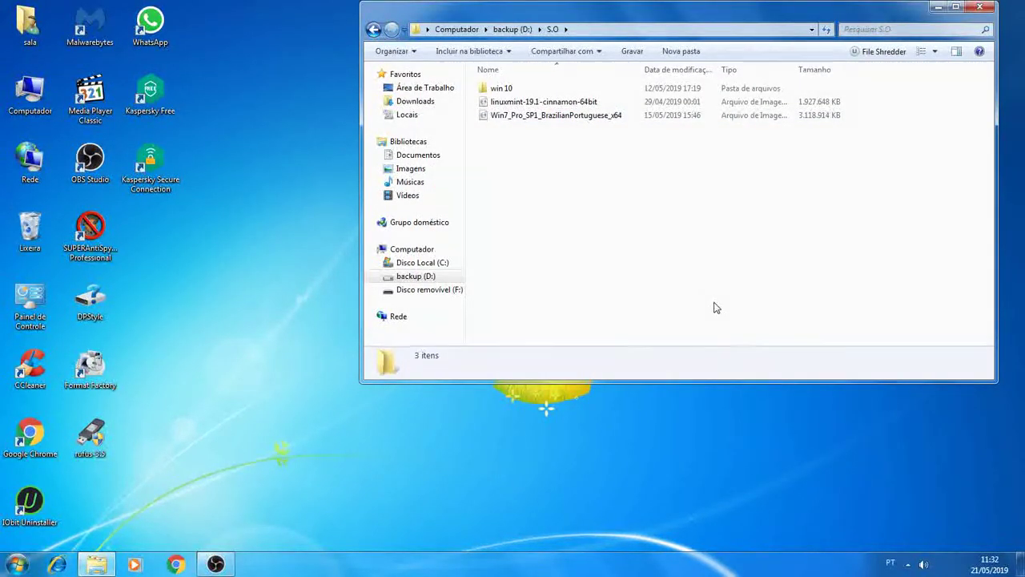
click(934, 7)
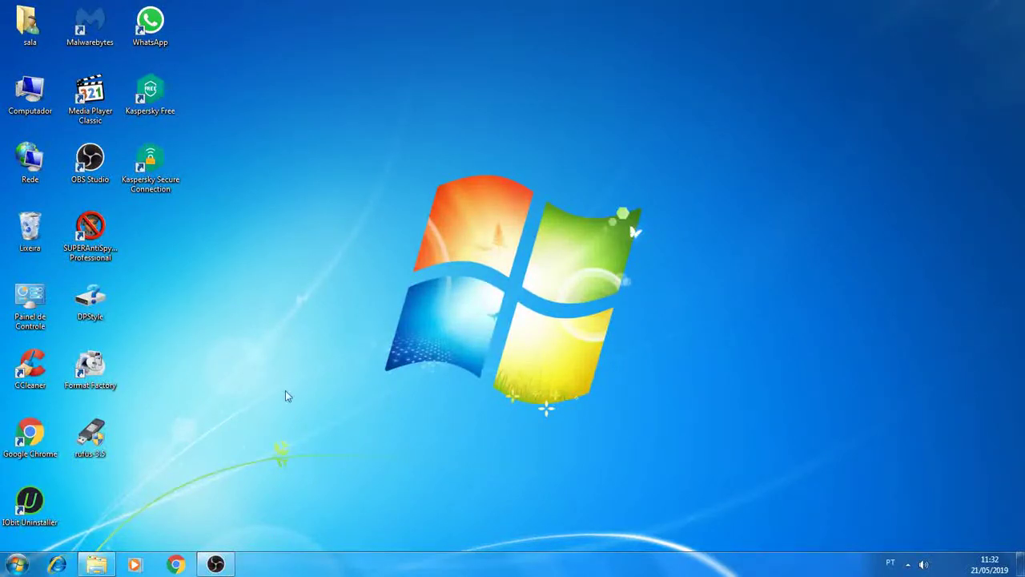
- Launch Rufus 3.5 and load the linuxmint-19.1-cinnamon-64bit ISO from the S.O folder as the boot image
double_click(93, 439)
click(654, 334)
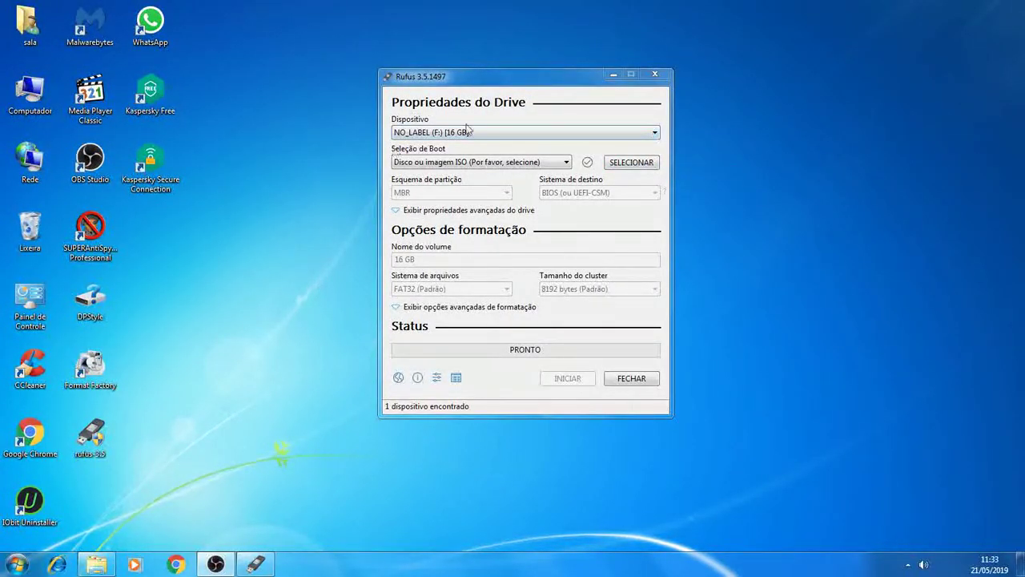
click(621, 163)
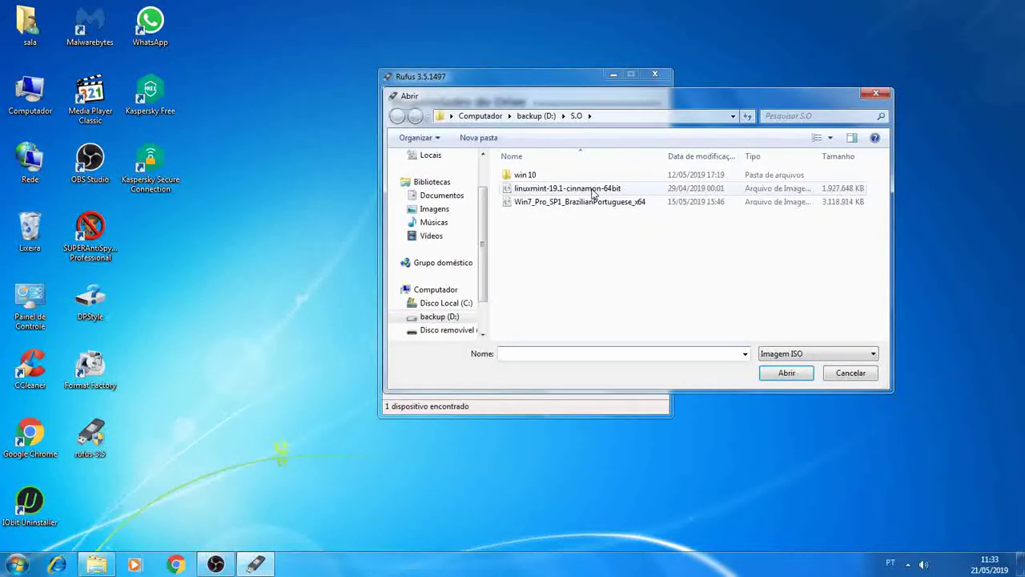
click(595, 191)
click(785, 374)
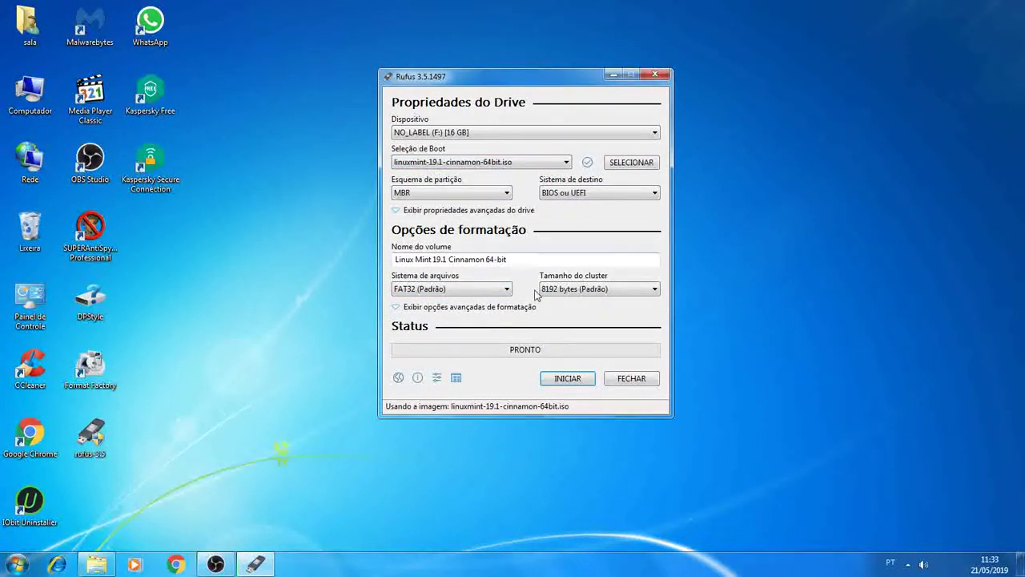
- Start writing the image to drive F: in the recommended ISO image mode, accepting the Syslinux file download and the data erasure
click(563, 379)
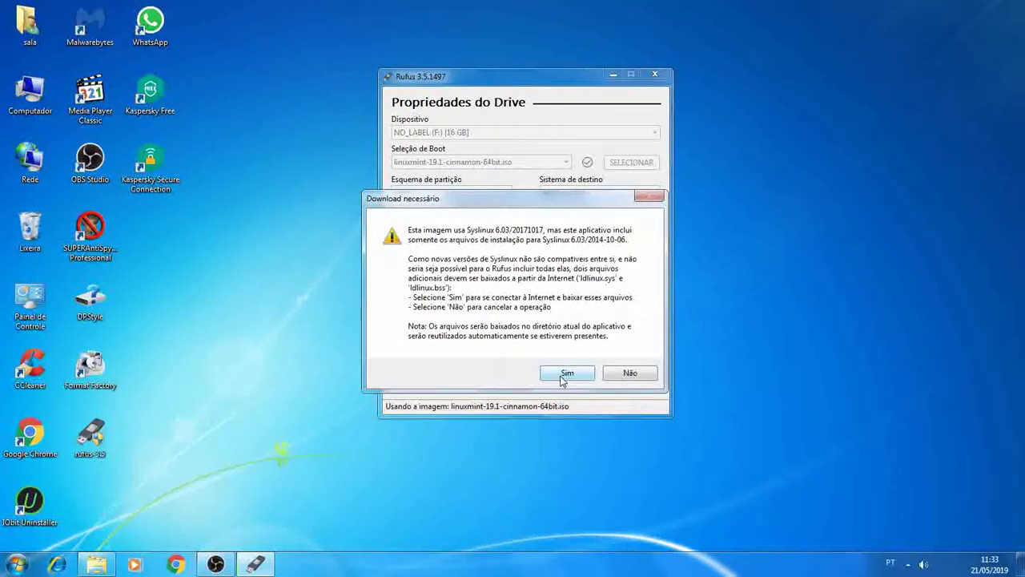
click(566, 374)
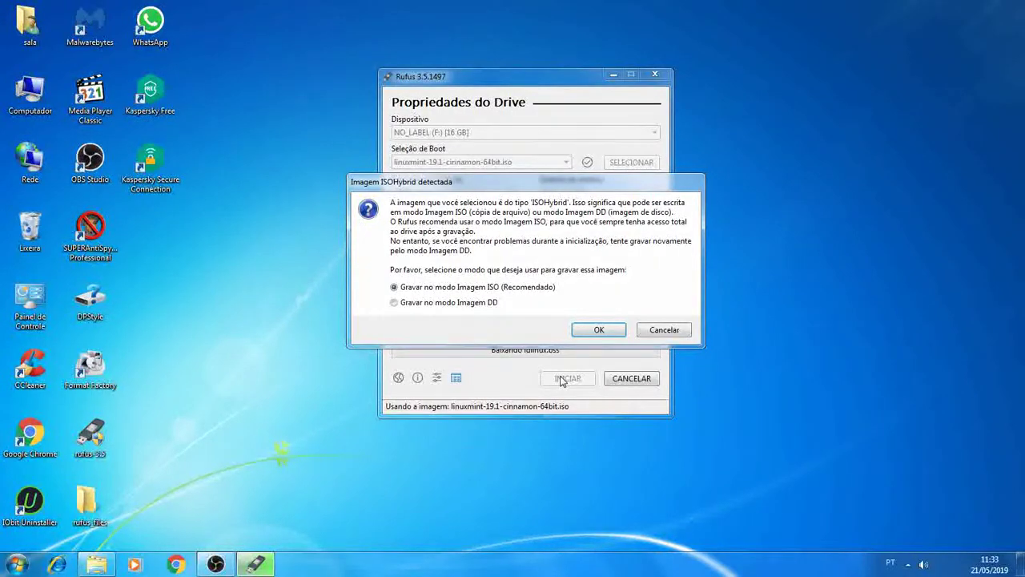
click(600, 329)
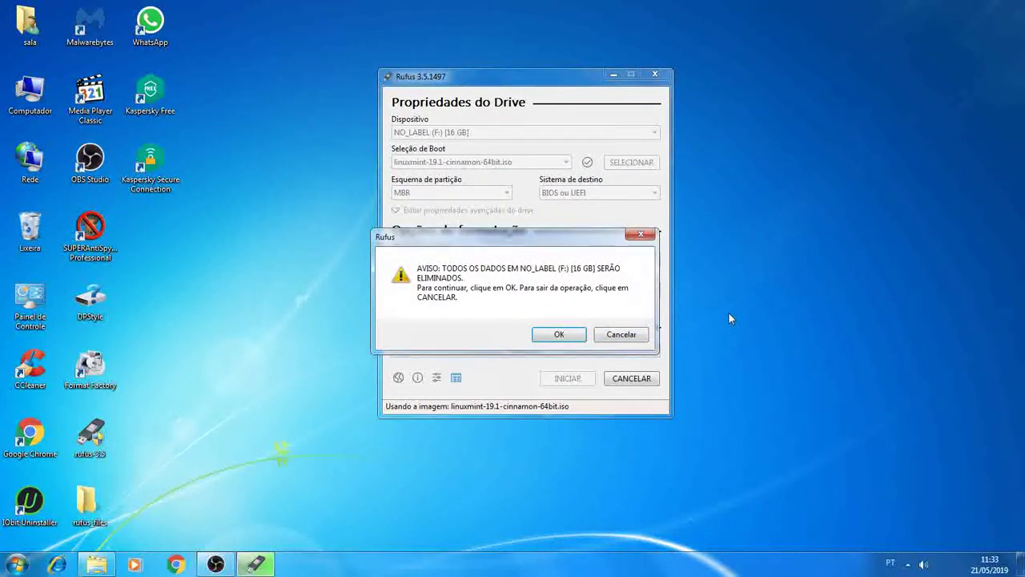
click(564, 335)
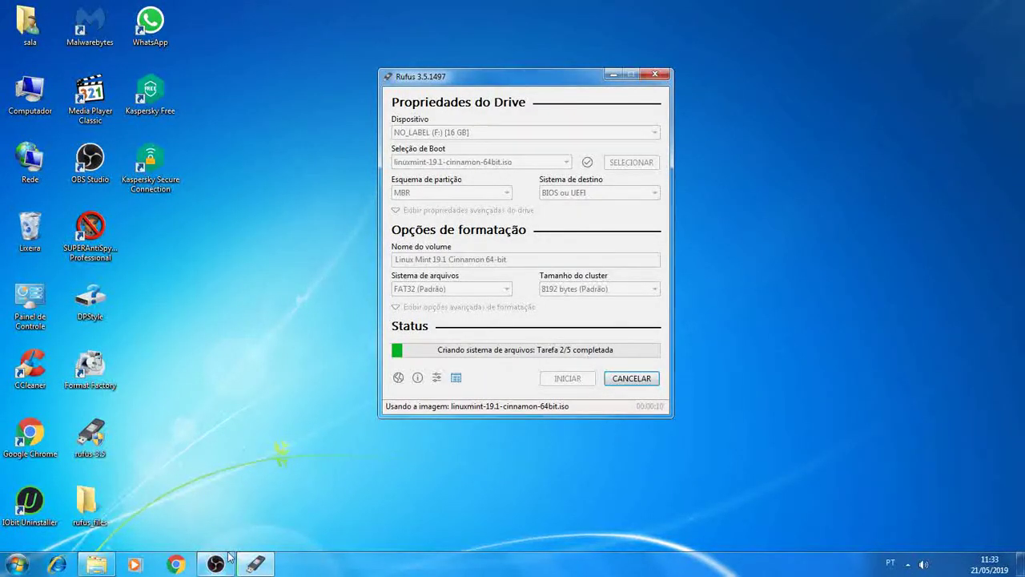
mouse_move(216, 563)
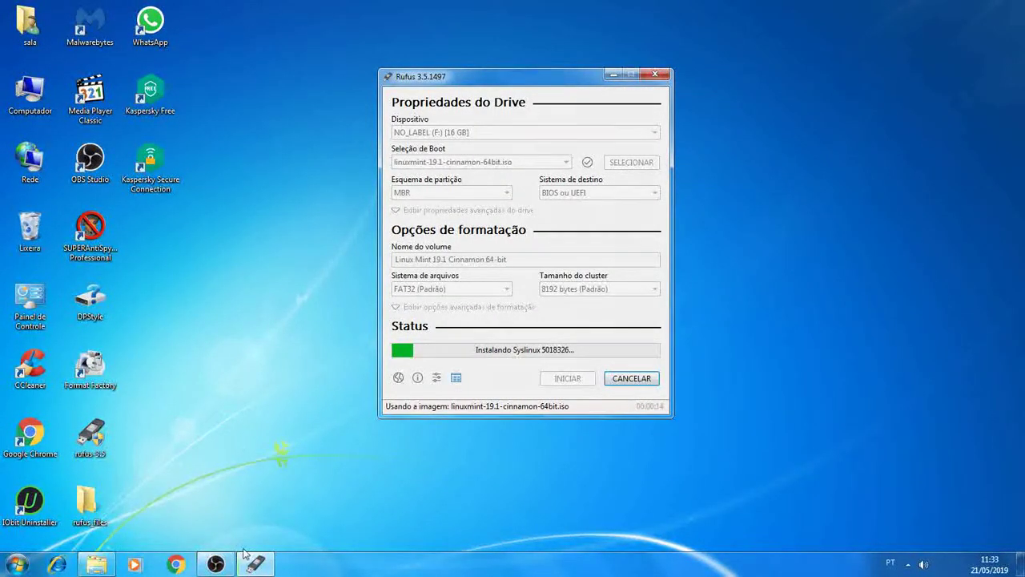
click(217, 563)
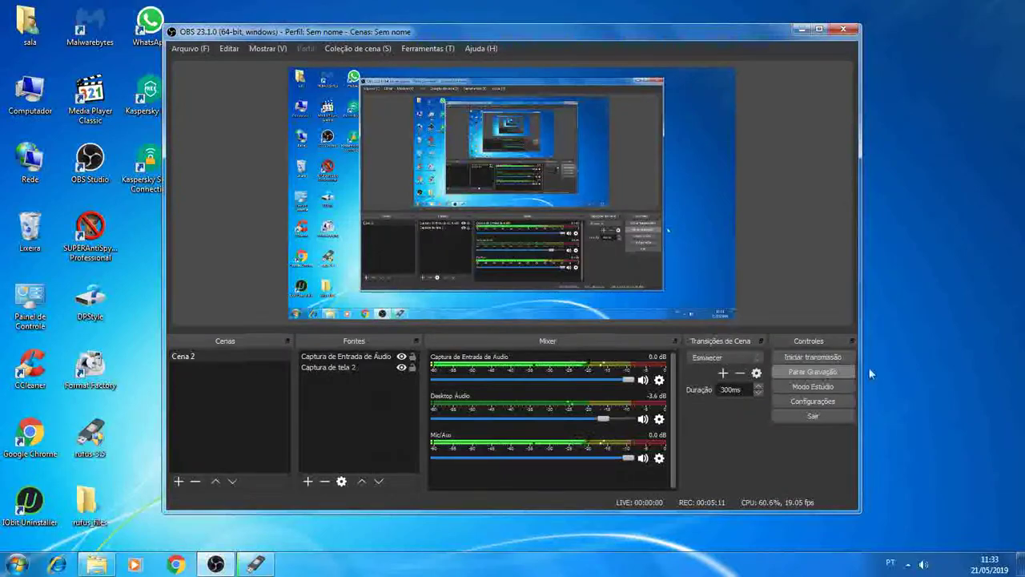
click(805, 368)
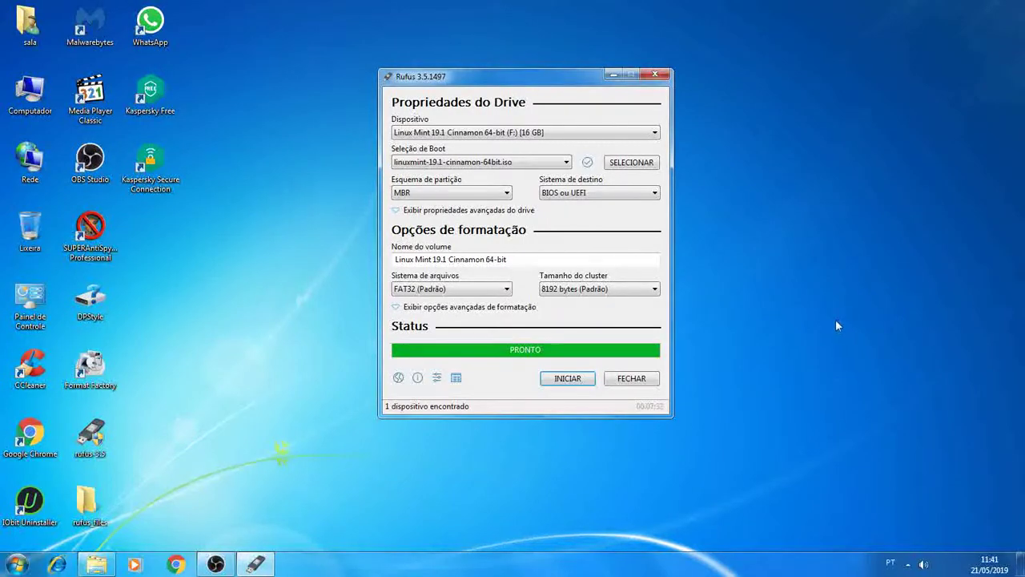
- Close Rufus, inspect the files written to the LINUX MINT (F:) drive and return to the Computador overview
click(631, 380)
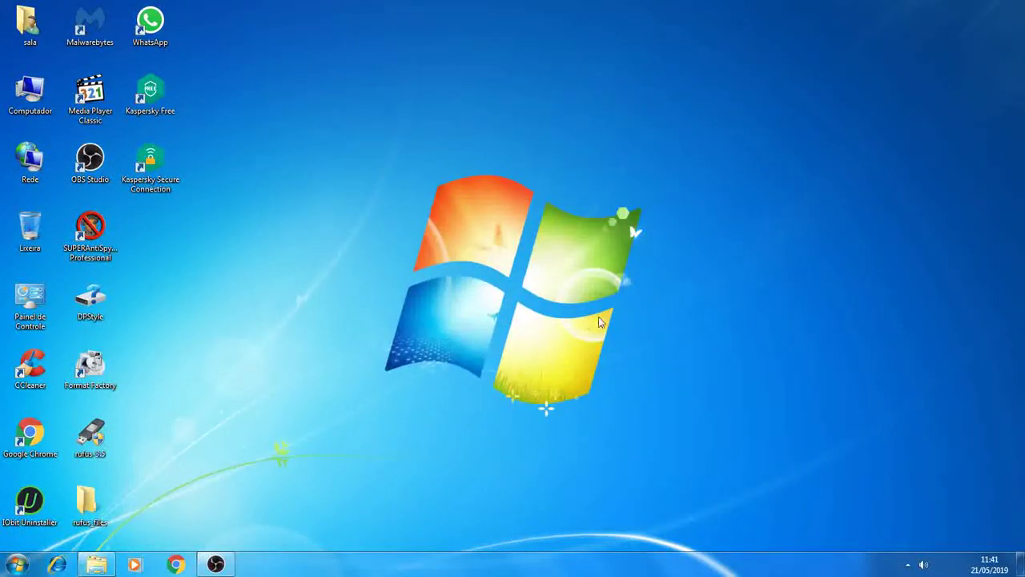
double_click(29, 94)
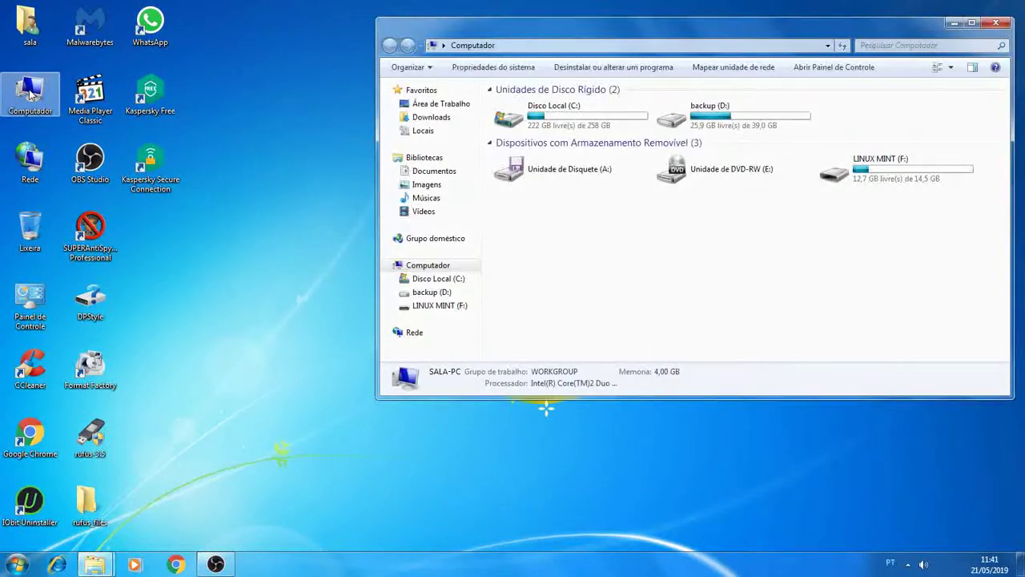
double_click(886, 164)
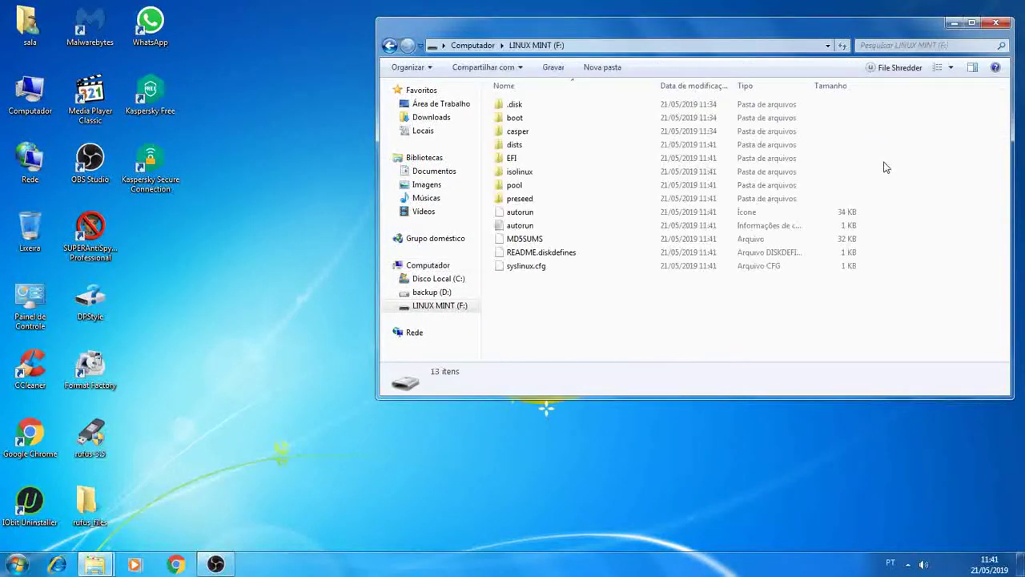
click(389, 45)
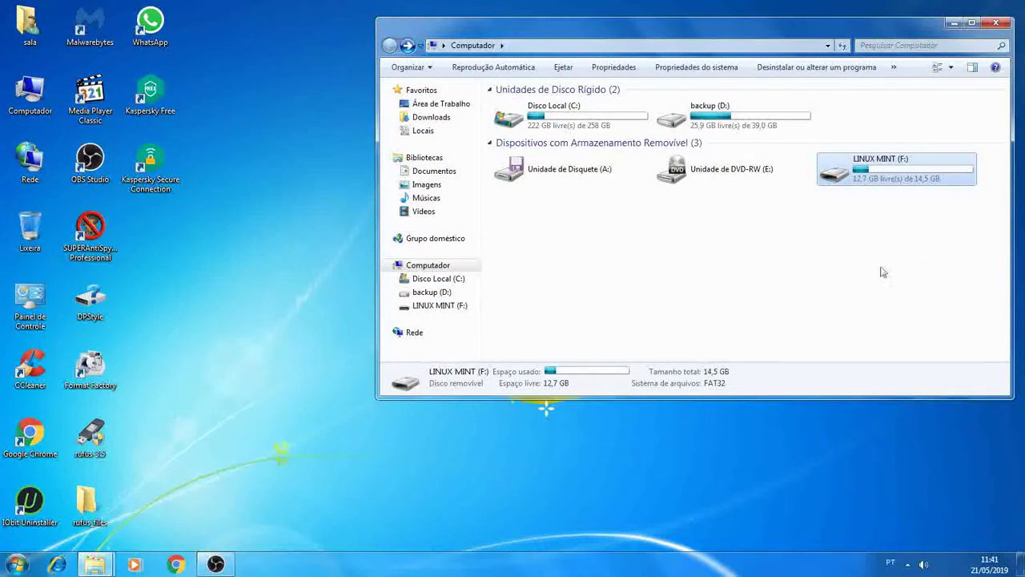